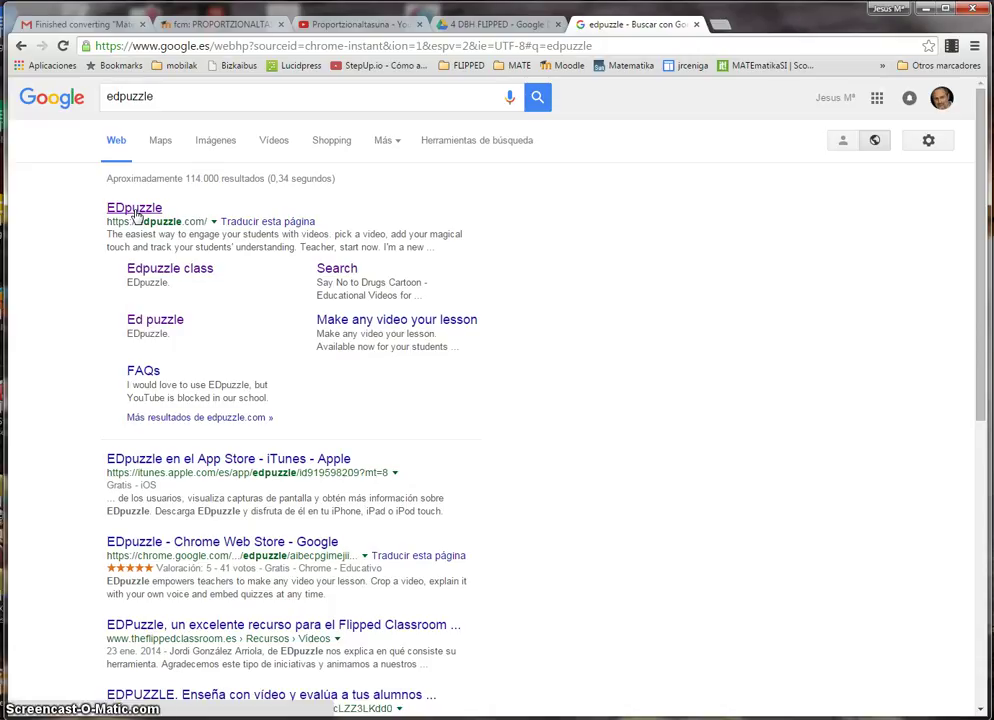
Open the EDpuzzle site from the search results and bring up the sign-up form for a teacher account.
{"action": "left_click", "coordinate": [135, 211]}
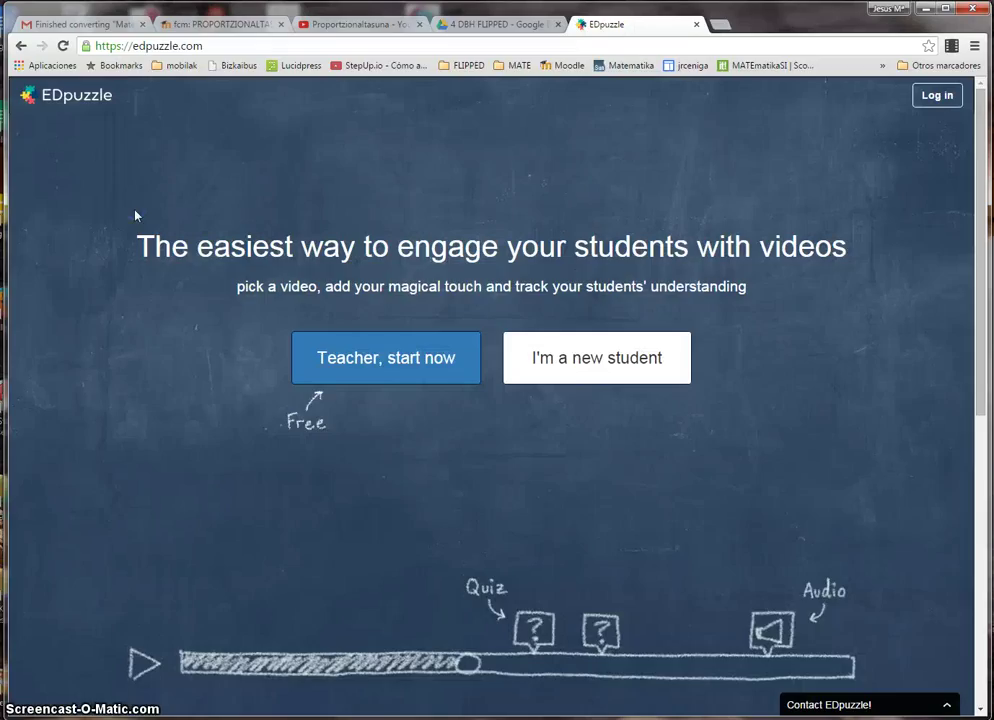
{"action": "left_click", "coordinate": [409, 357]}
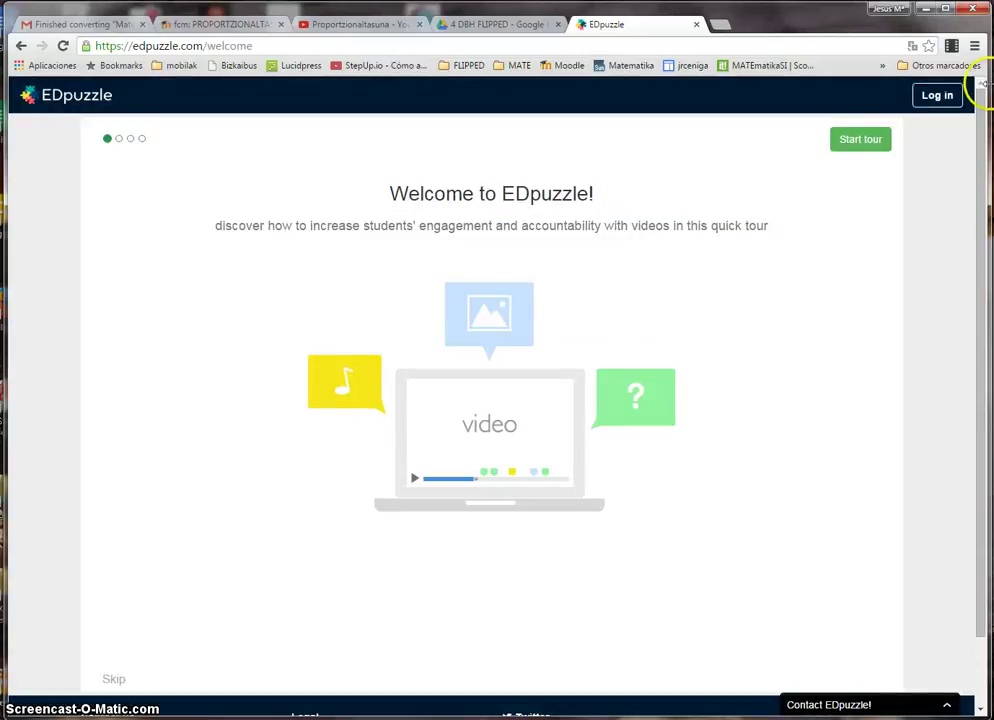
{"action": "left_click", "coordinate": [934, 96]}
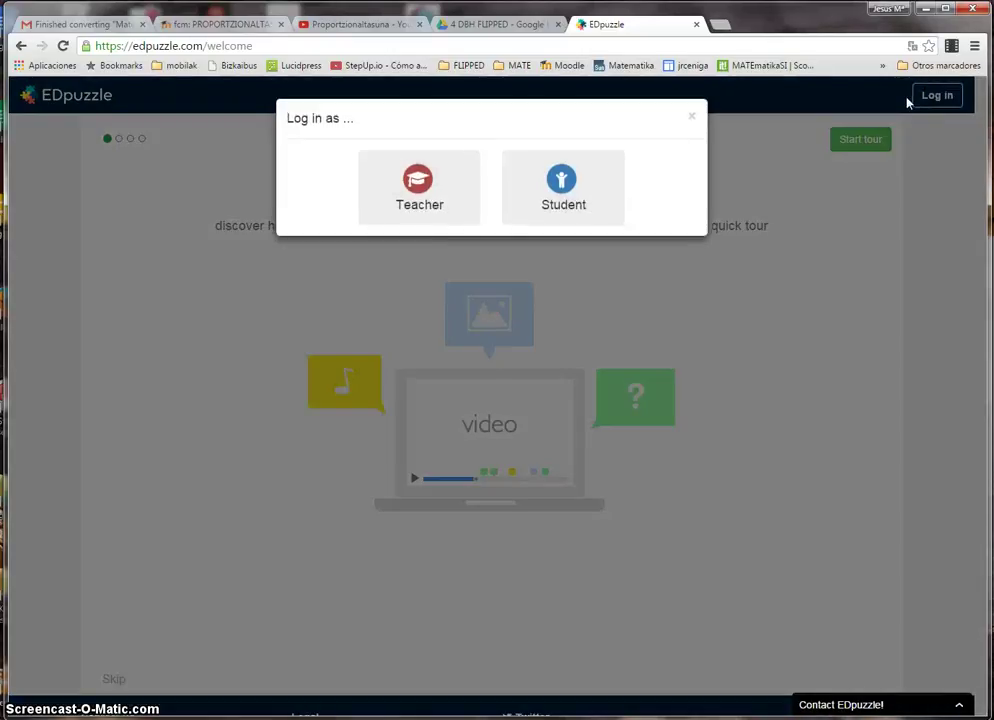
{"action": "left_click", "coordinate": [418, 184]}
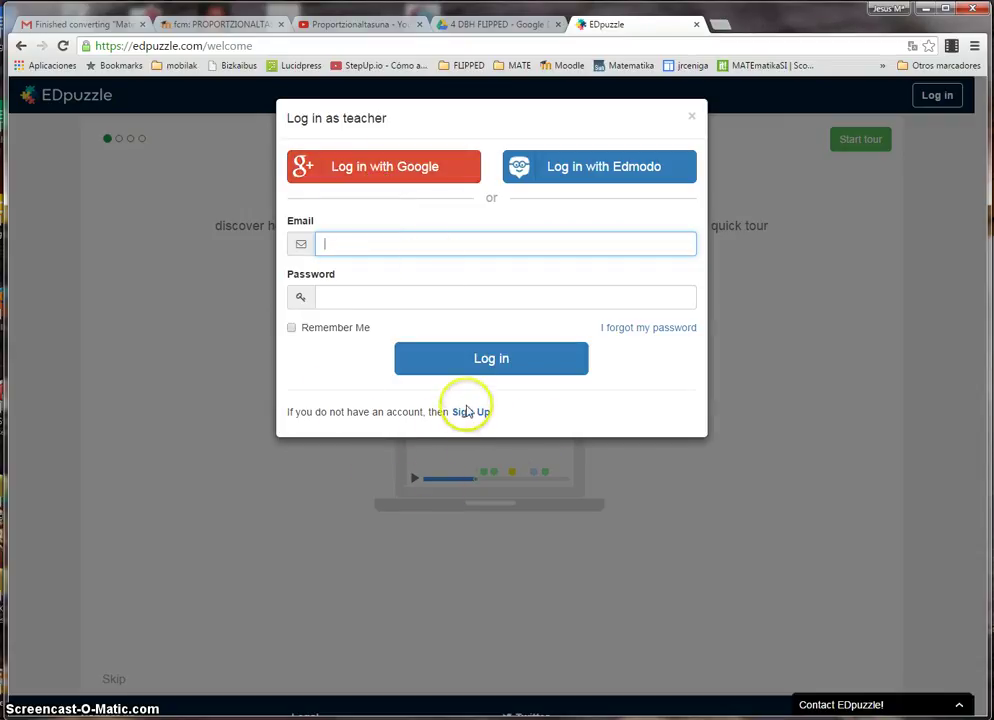
{"action": "left_click", "coordinate": [468, 411]}
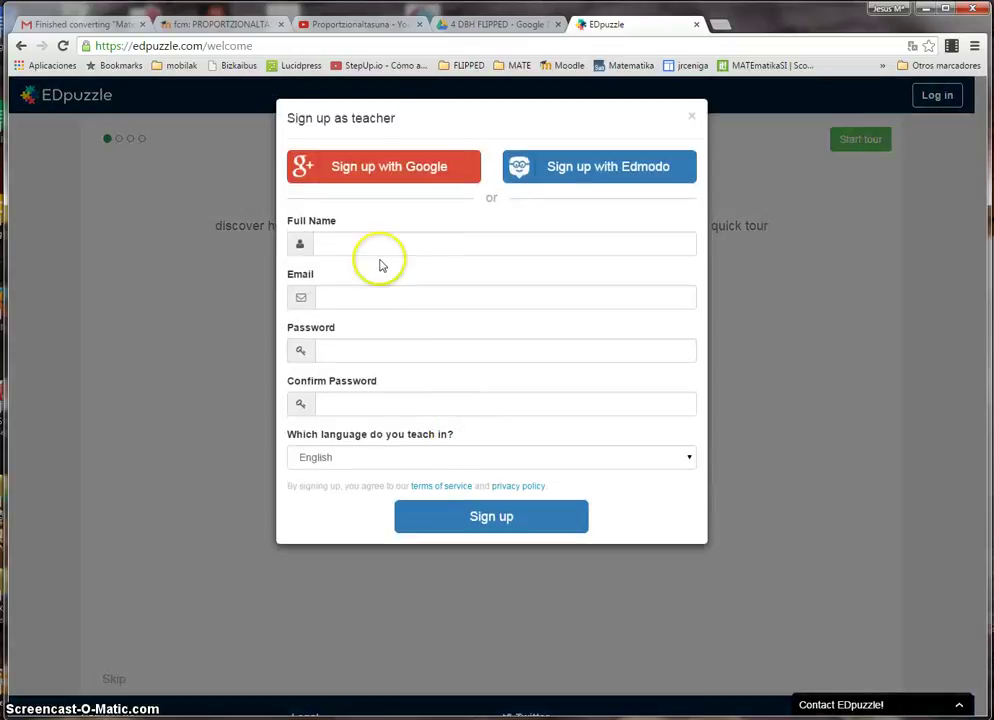
Set the teaching language in the teacher sign-up form to Spanish.
{"action": "left_click", "coordinate": [684, 458]}
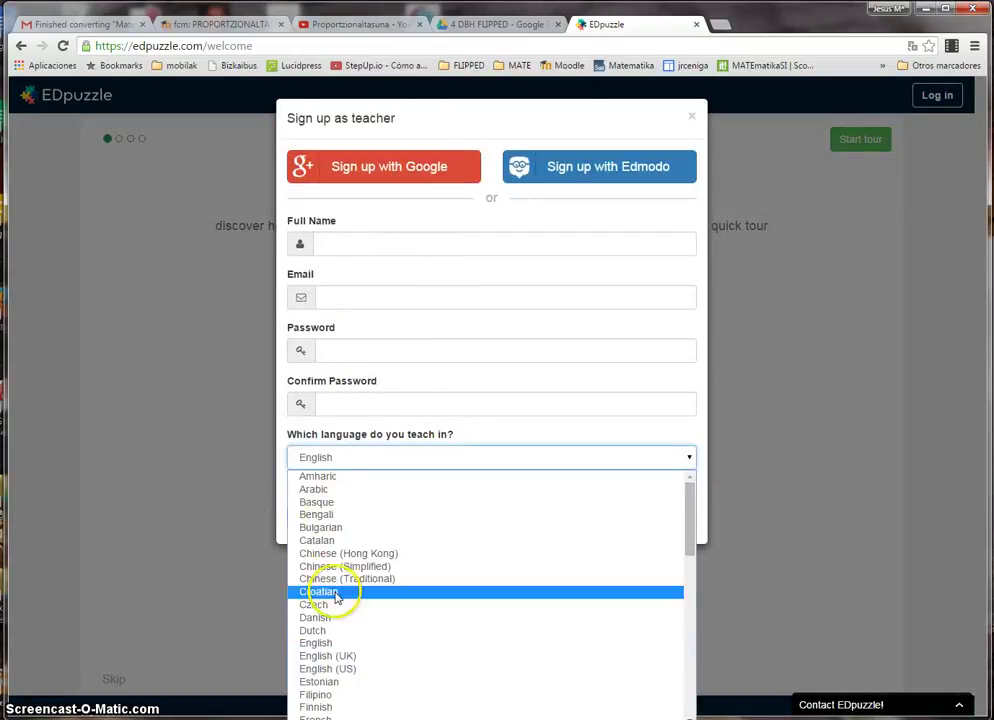
{"action": "scroll", "coordinate": [337, 598], "scroll_direction": "down", "scroll_amount": 4}
{"action": "scroll", "coordinate": [337, 598], "scroll_direction": "down", "scroll_amount": 3}
{"action": "scroll", "coordinate": [337, 598], "scroll_direction": "up", "scroll_amount": 10}
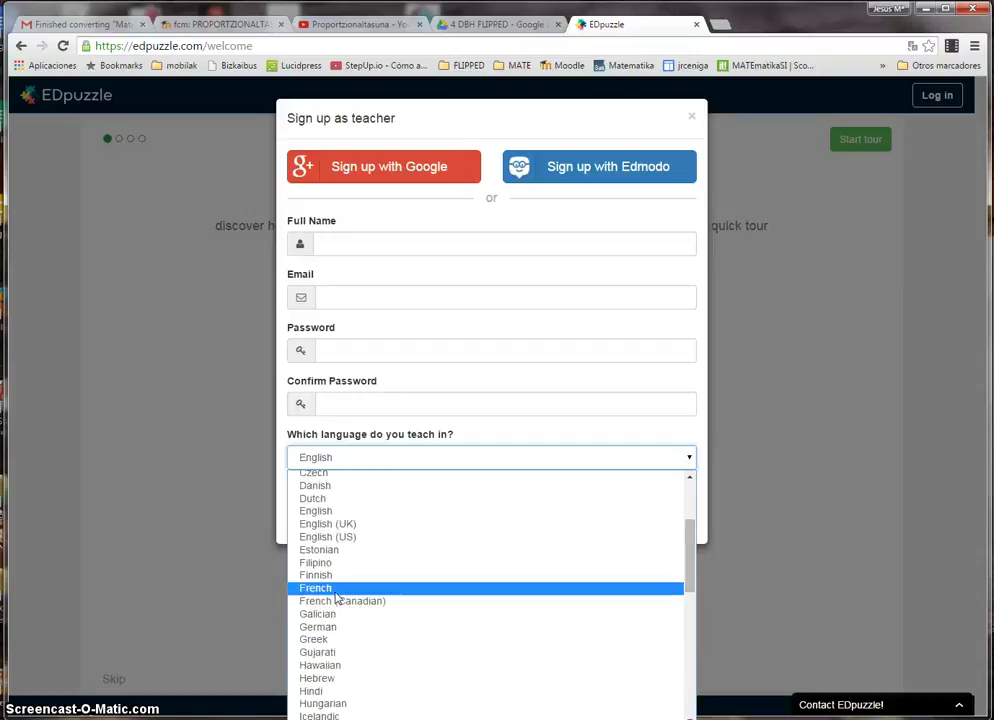
{"action": "scroll", "coordinate": [337, 598], "scroll_direction": "down", "scroll_amount": 4}
{"action": "scroll", "coordinate": [337, 598], "scroll_direction": "up", "scroll_amount": 7}
{"action": "scroll", "coordinate": [340, 648], "scroll_direction": "down", "scroll_amount": 4}
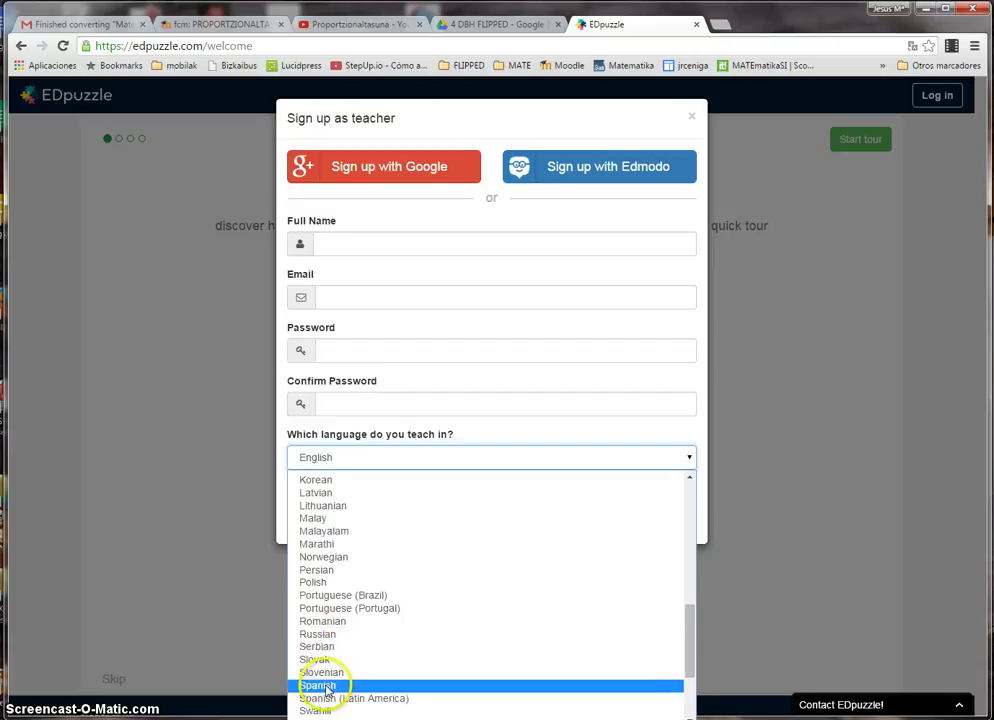
{"action": "left_click", "coordinate": [318, 685]}
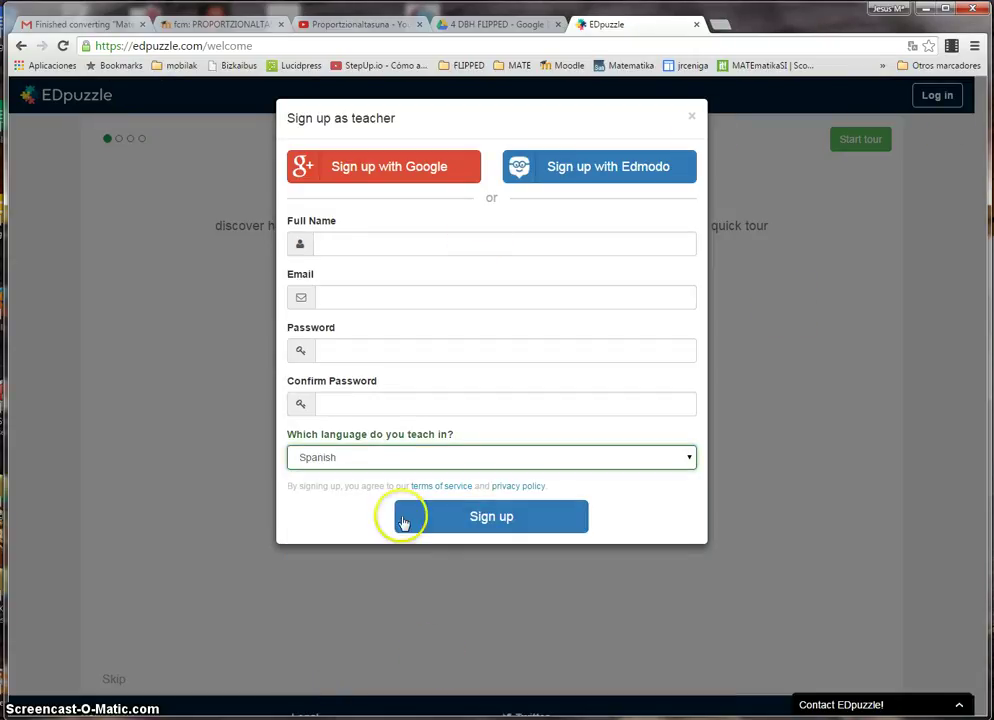
Sign up with the teacher's school Google account and allow EDpuzzle to view the Google Classroom classes.
{"action": "left_click", "coordinate": [394, 170]}
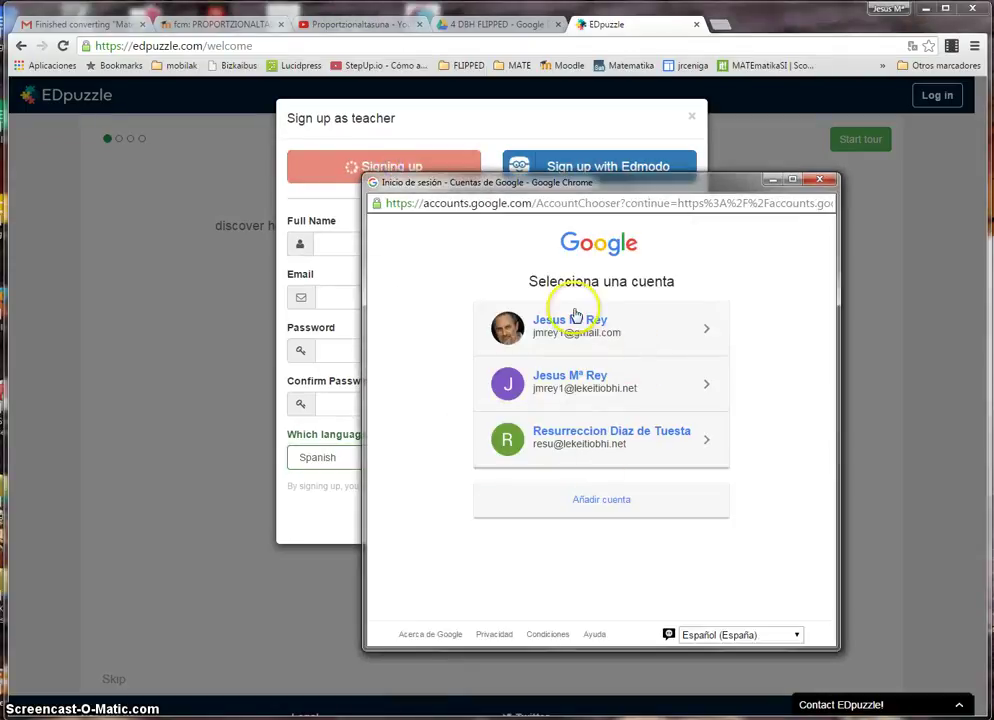
{"action": "left_click", "coordinate": [588, 390]}
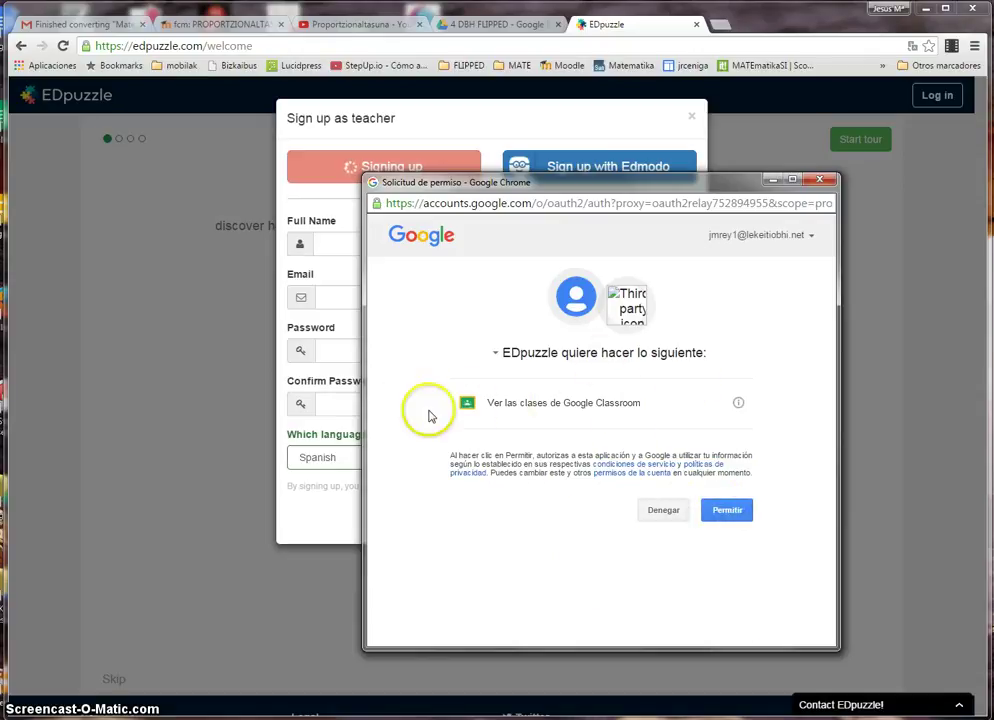
{"action": "left_click", "coordinate": [730, 510]}
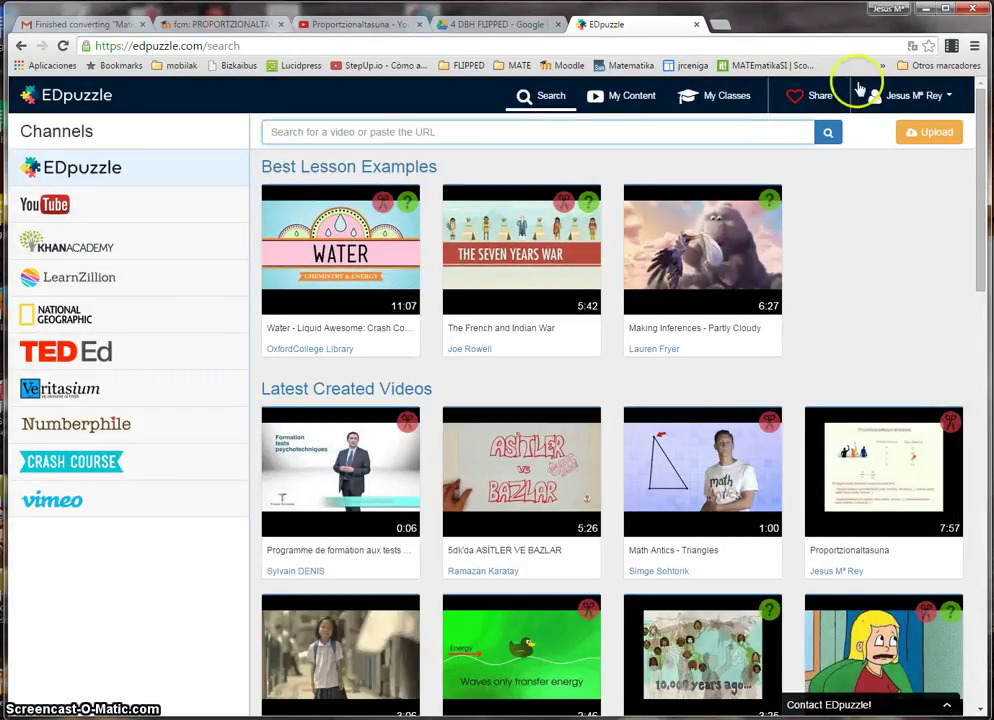
Dismiss the code-sharing notice in My Classes, and start creating a new video from My Content.
{"action": "left_click", "coordinate": [731, 101]}
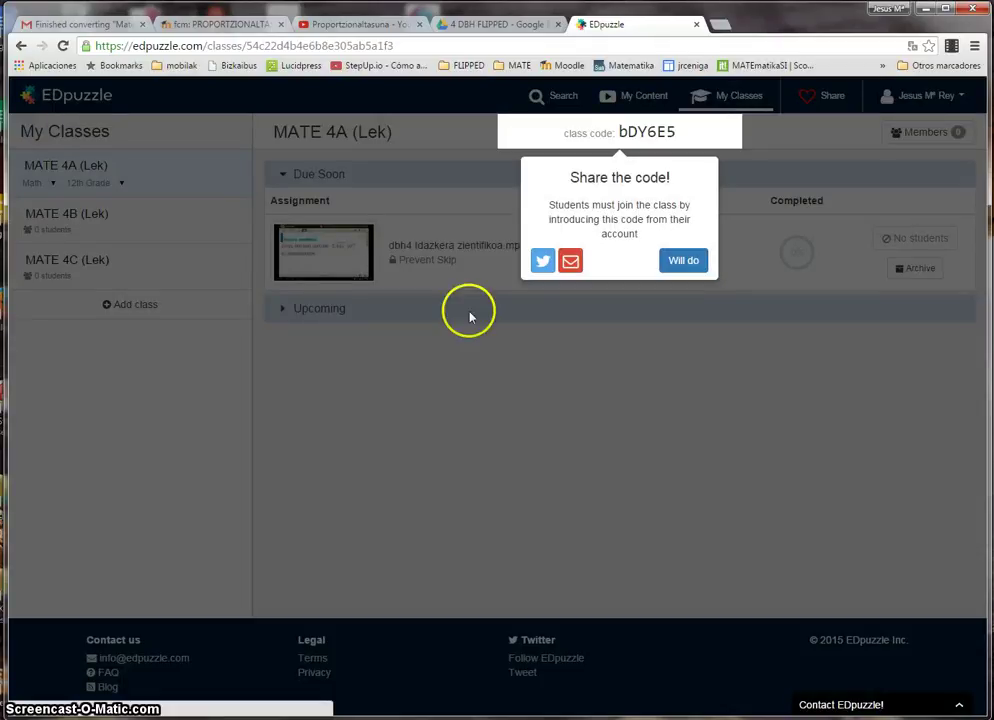
{"action": "left_click", "coordinate": [686, 260]}
{"action": "left_click", "coordinate": [643, 96]}
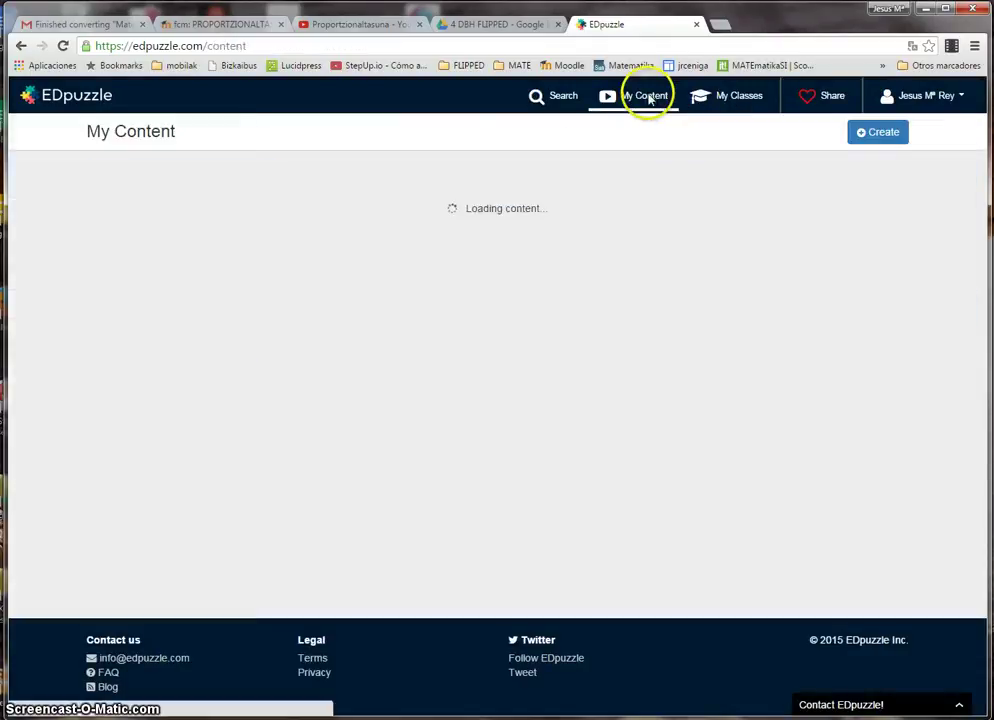
{"action": "left_click", "coordinate": [877, 133]}
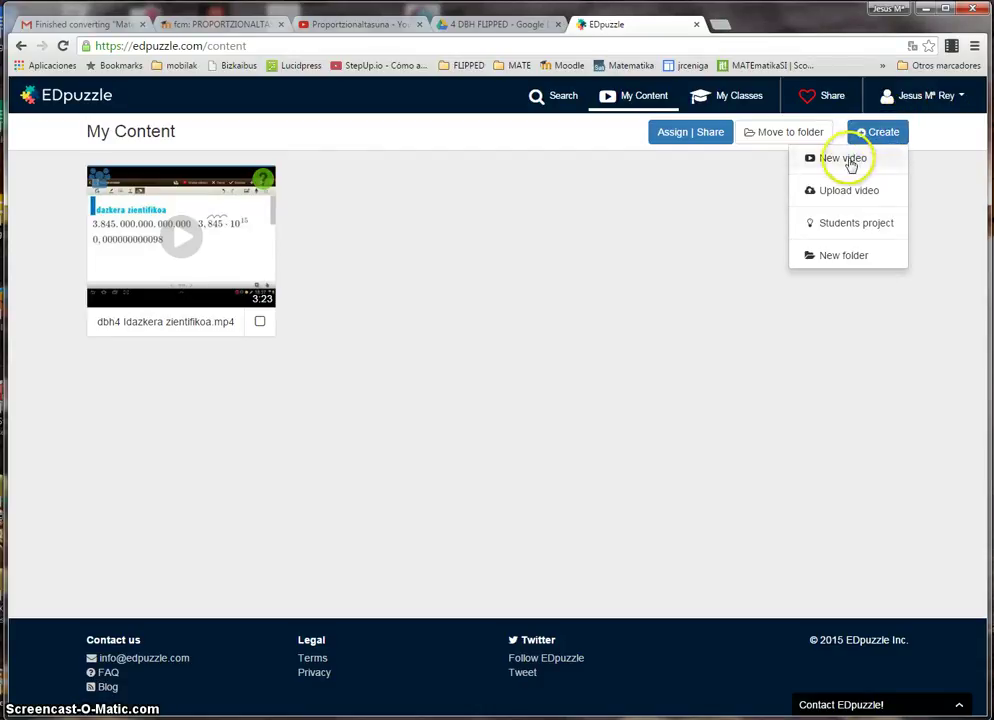
{"action": "left_click", "coordinate": [846, 159]}
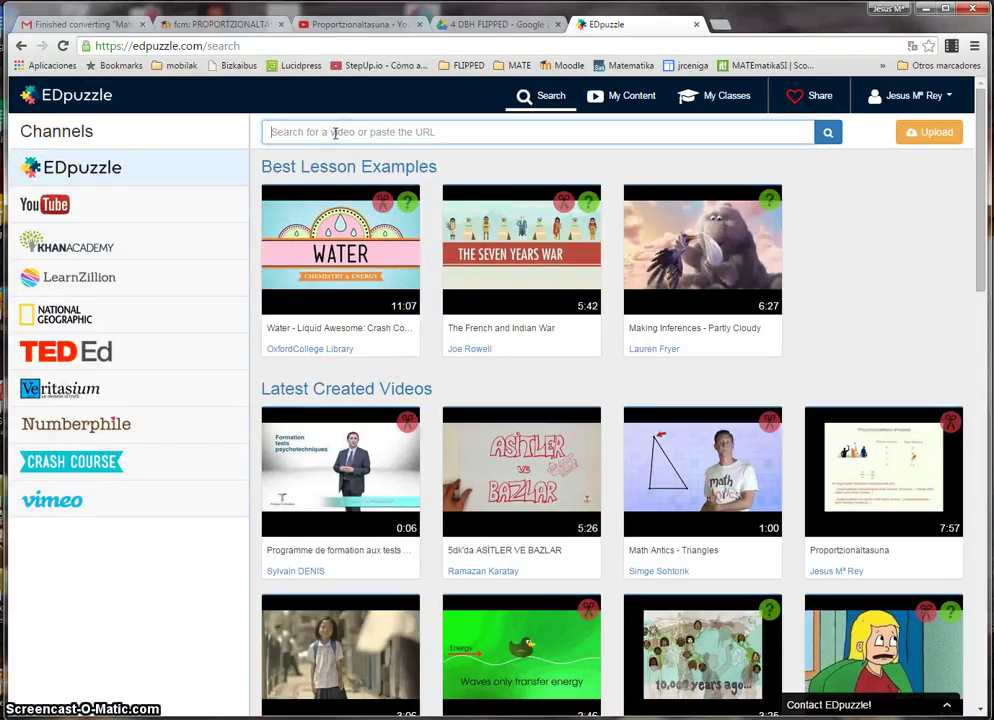
Switch to YouTube and copy the share link of the Proportzionaltasuna video.
{"action": "key", "text": "ctrl+v"}
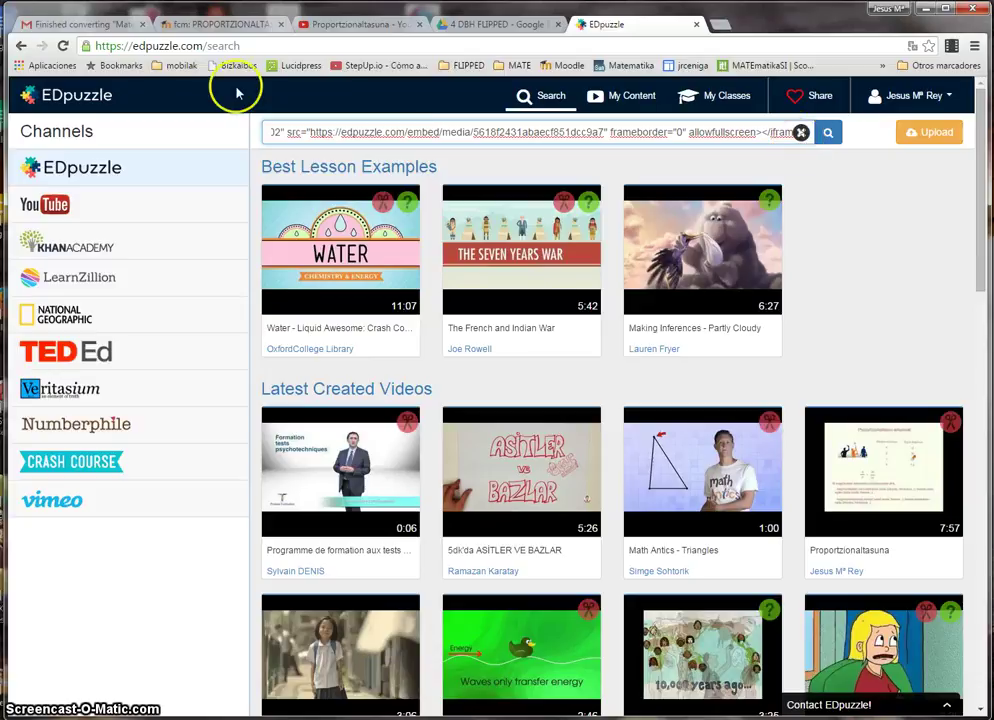
{"action": "left_click", "coordinate": [345, 24]}
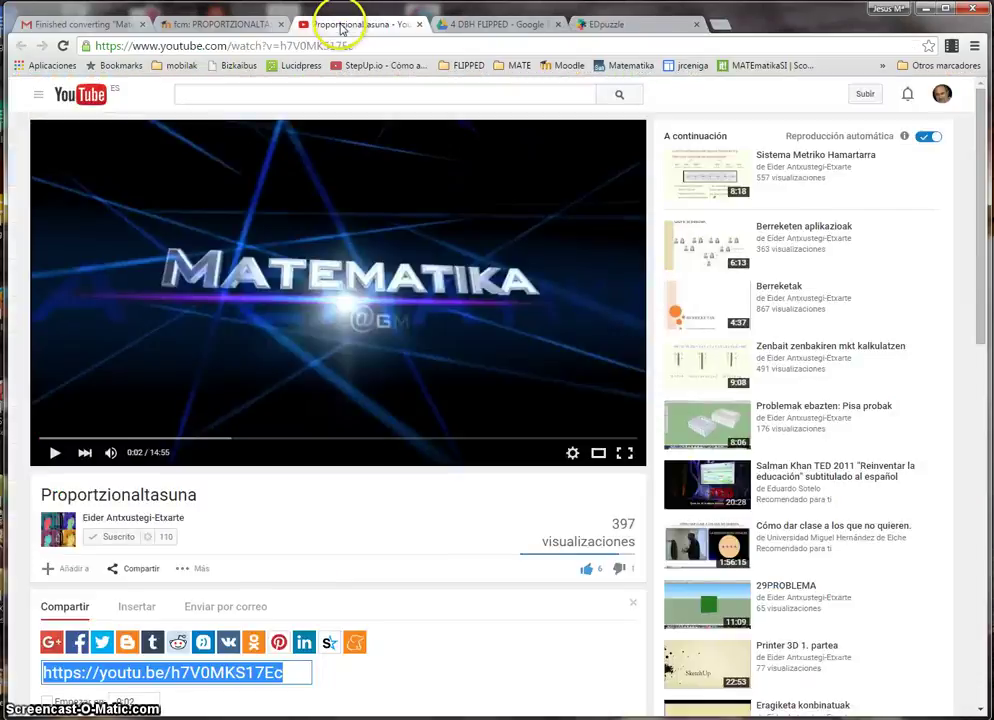
{"action": "left_click", "coordinate": [141, 571]}
{"action": "left_click", "coordinate": [143, 577]}
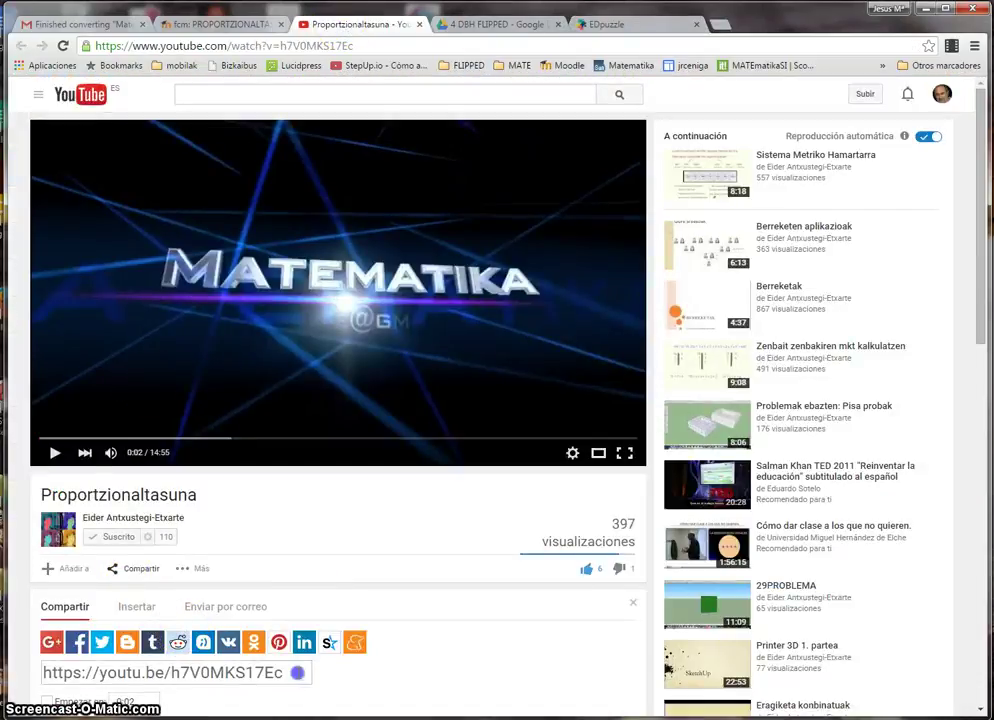
{"action": "left_click", "coordinate": [298, 673]}
{"action": "key", "text": "ctrl+c"}
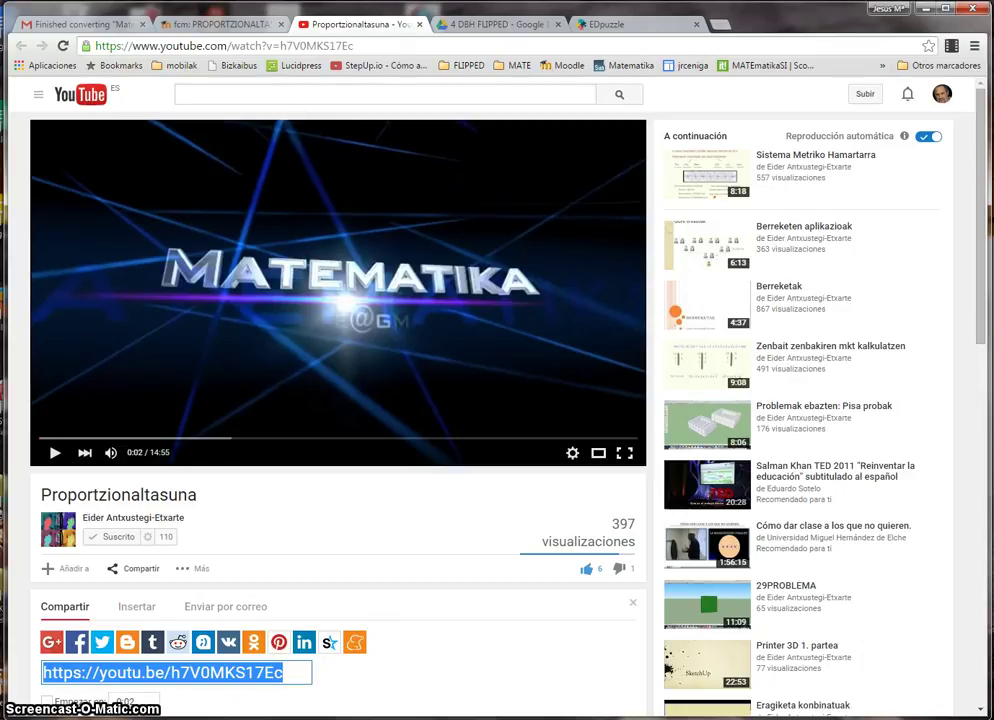
{"action": "left_click", "coordinate": [640, 23]}
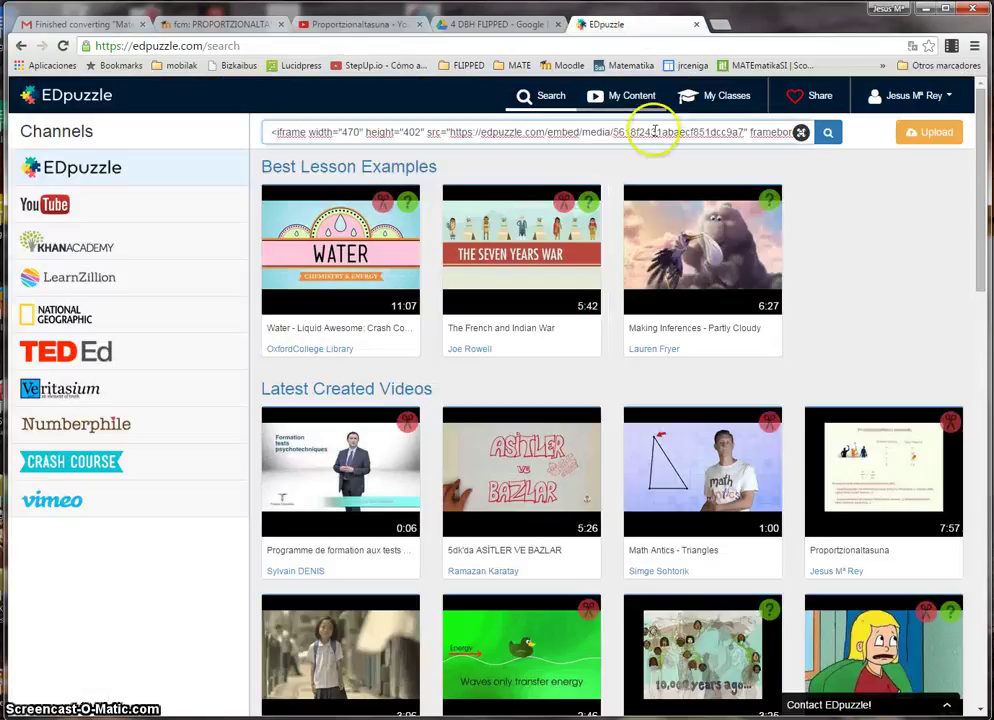
{"action": "left_click", "coordinate": [828, 134]}
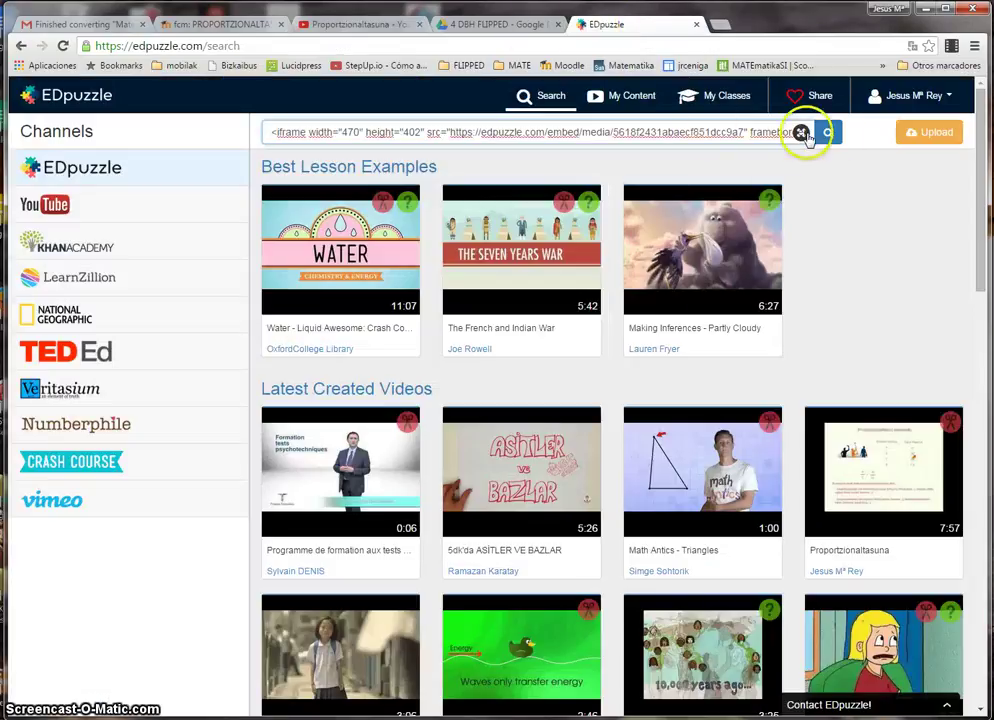
{"action": "triple_click", "coordinate": [266, 134]}
{"action": "key", "text": "BackSpace"}
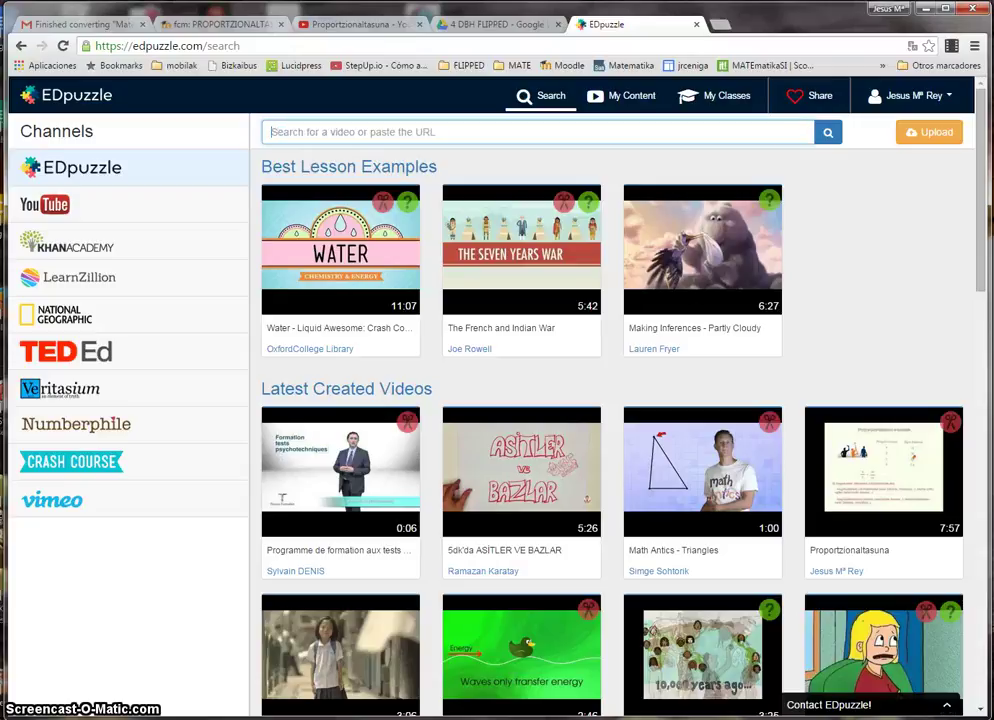
{"action": "key", "text": "ctrl+v"}
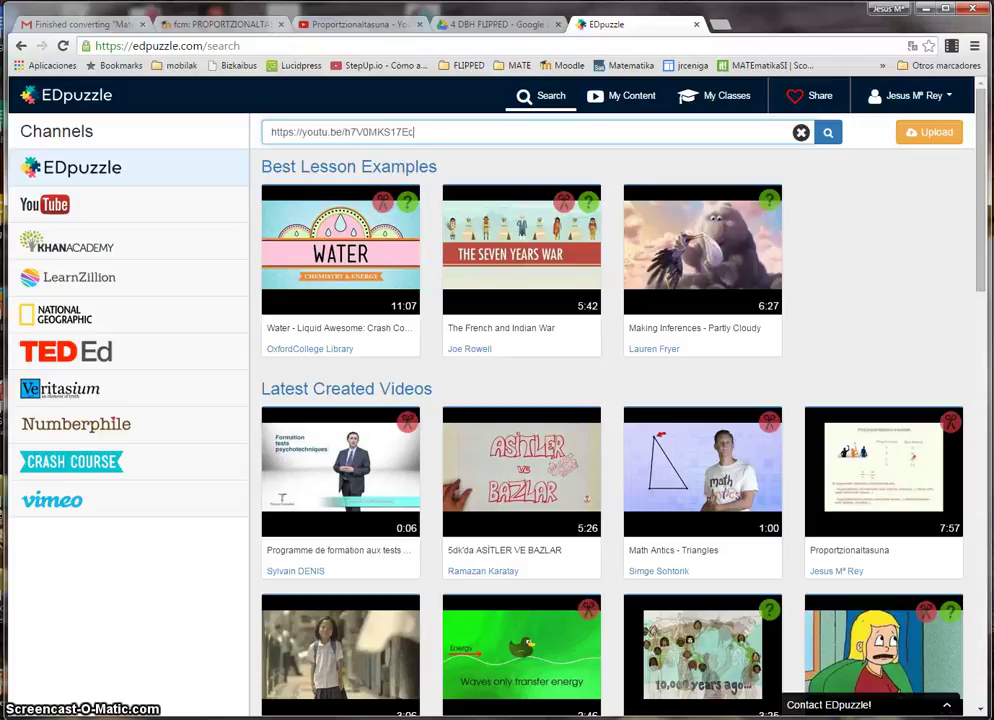
{"action": "left_click", "coordinate": [828, 136]}
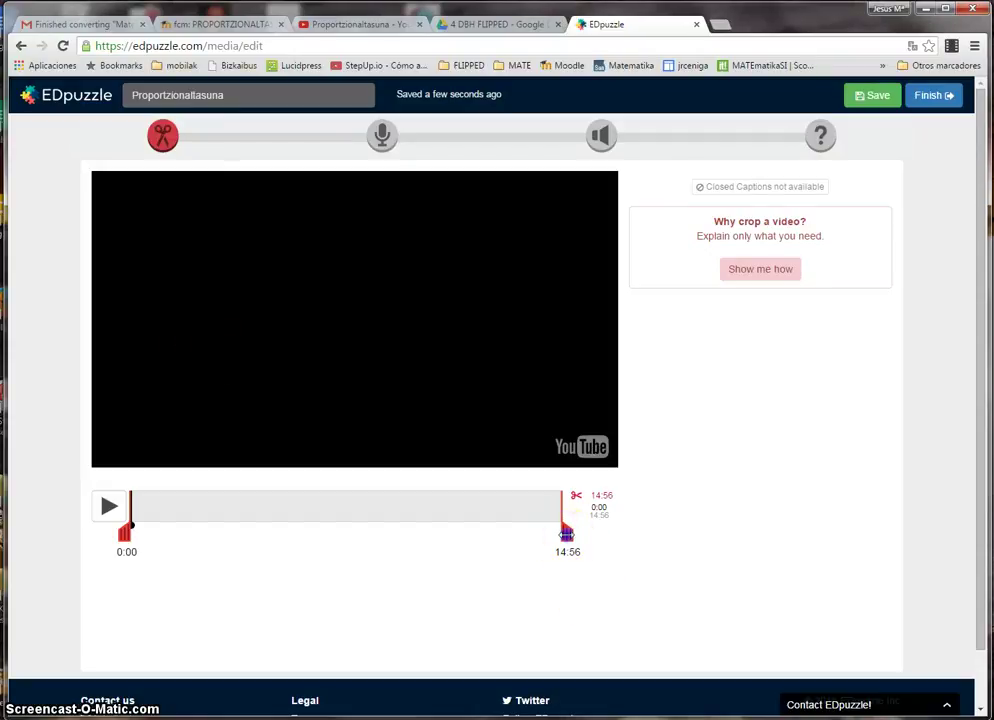
Crop the video so it ends at 07:57 and preview the kept part at several points.
{"action": "left_click_drag", "start_coordinate": [565, 535], "coordinate": [378, 533]}
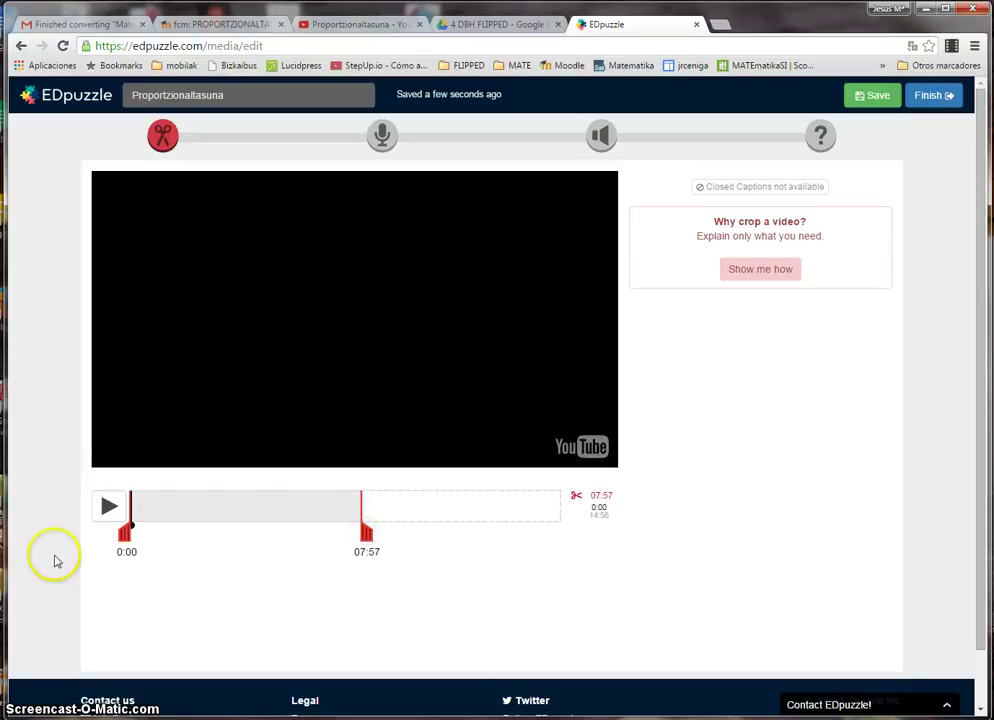
{"action": "left_click", "coordinate": [98, 513]}
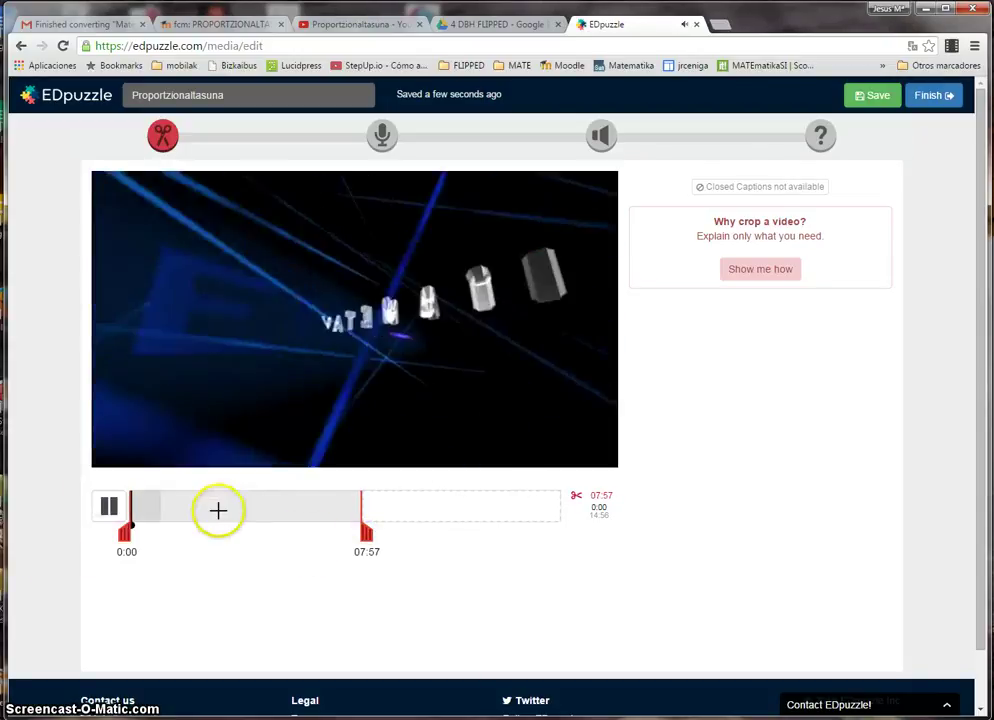
{"action": "left_click", "coordinate": [218, 510]}
{"action": "left_click", "coordinate": [311, 513]}
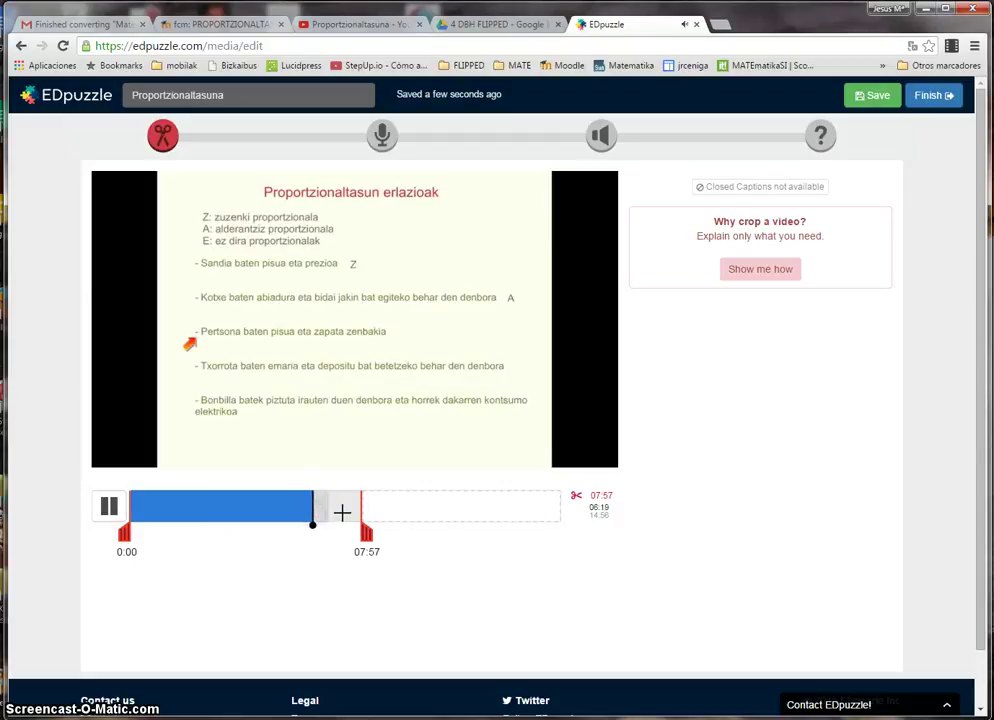
{"action": "left_click", "coordinate": [344, 511]}
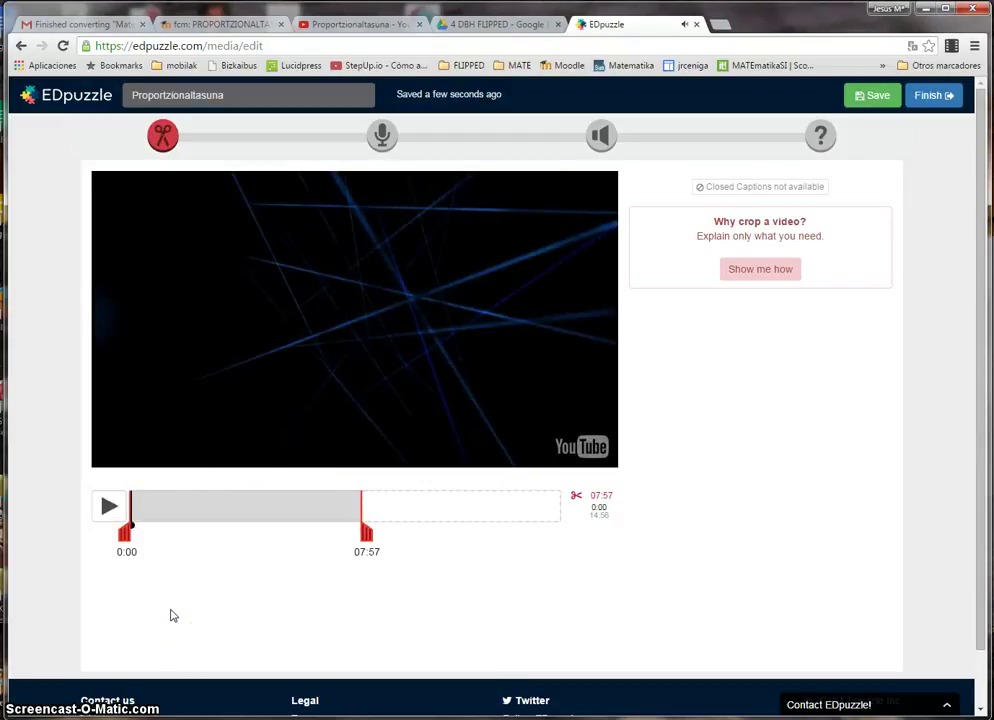
Finish editing the video and choose the MATE 4A (Lek) class for the assignment.
{"action": "left_click", "coordinate": [930, 96]}
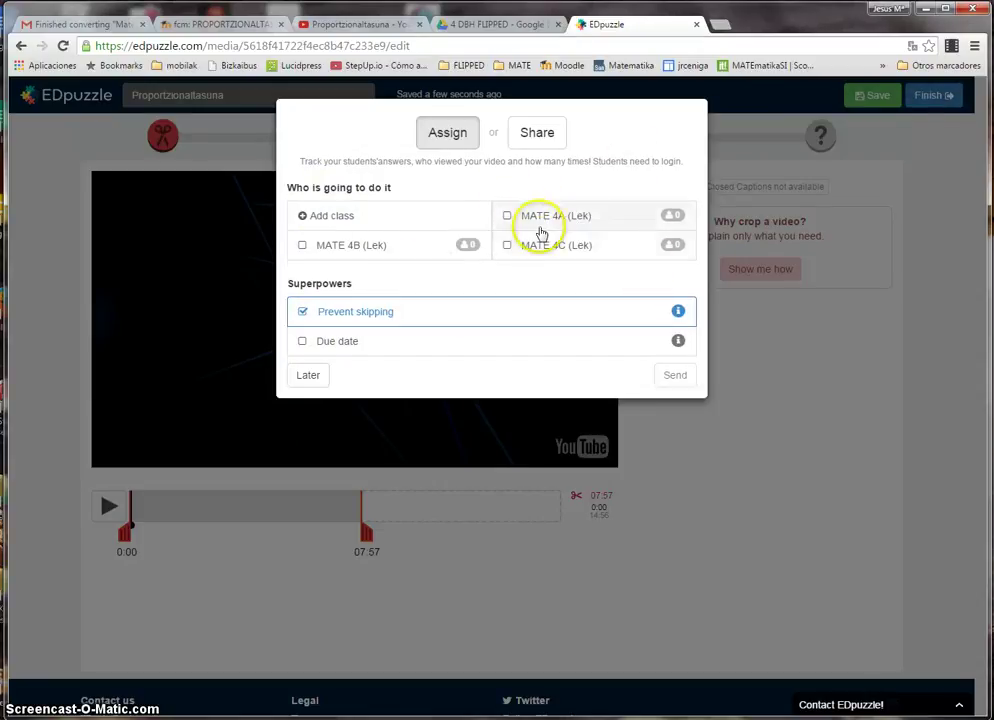
{"action": "left_click", "coordinate": [505, 217]}
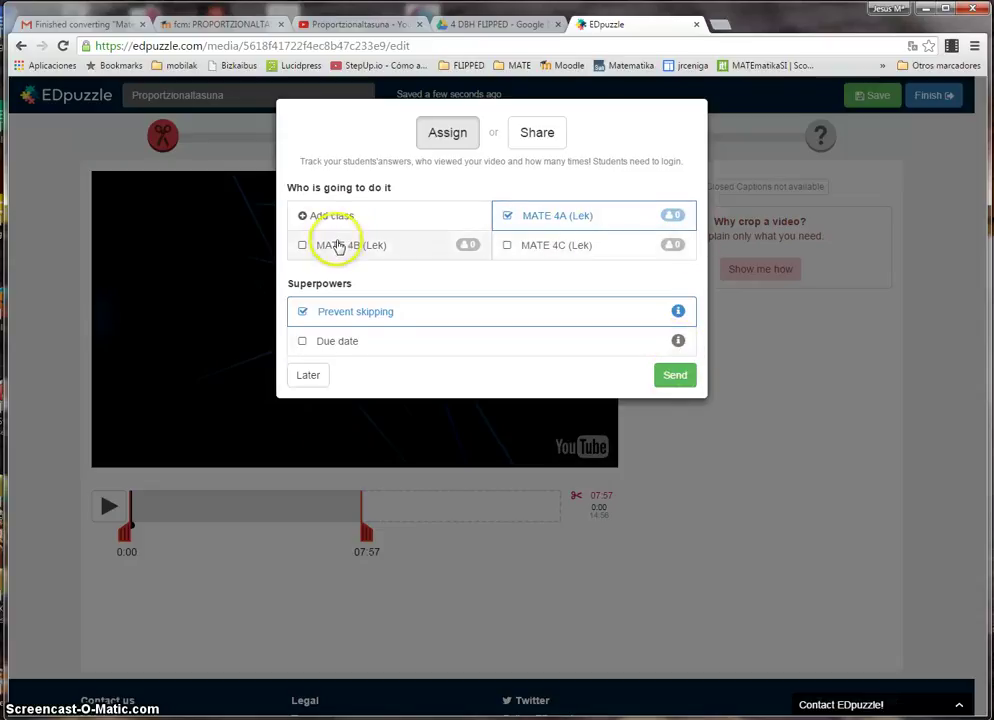
Switch from assigning to sharing the video, and select its embed code and then its link.
{"action": "left_click", "coordinate": [542, 134]}
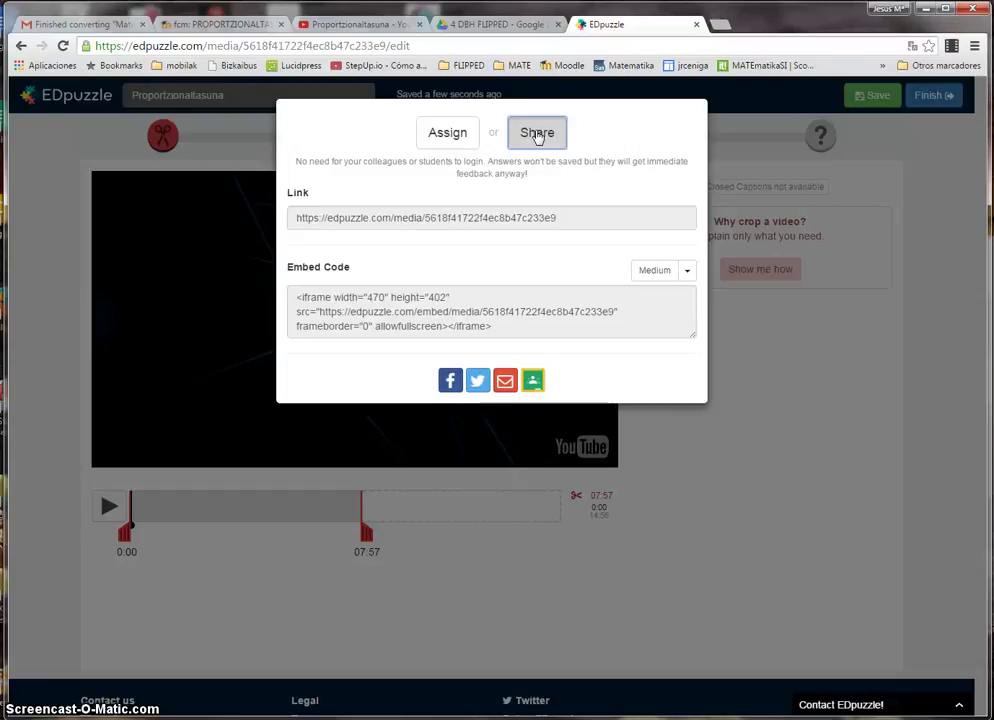
{"action": "left_click", "coordinate": [566, 218]}
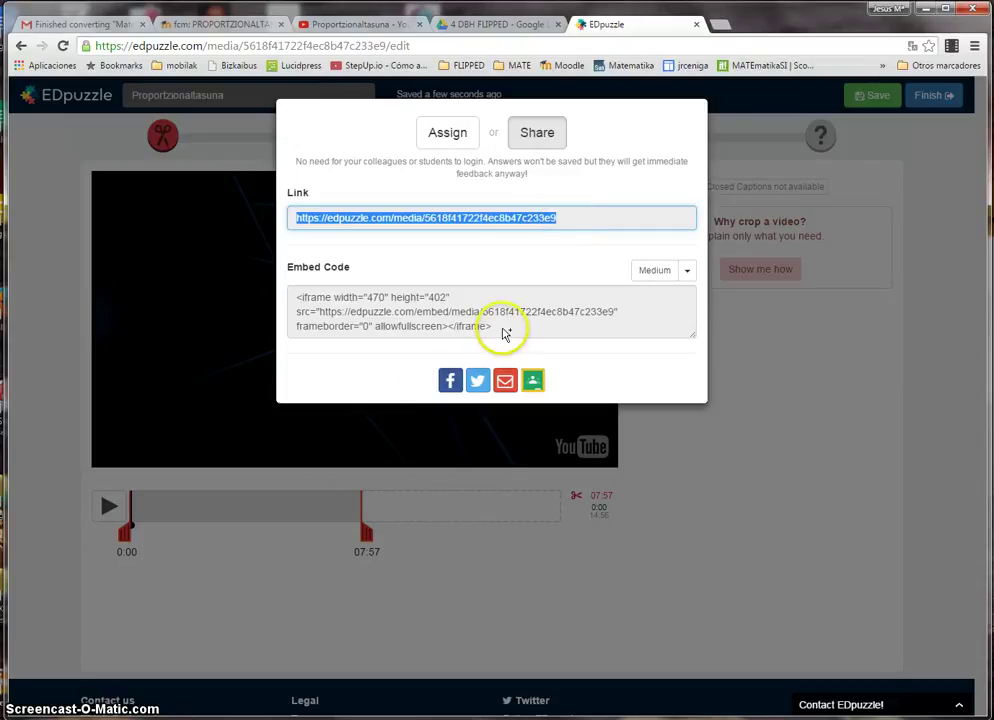
{"action": "left_click_drag", "start_coordinate": [499, 333], "coordinate": [311, 297]}
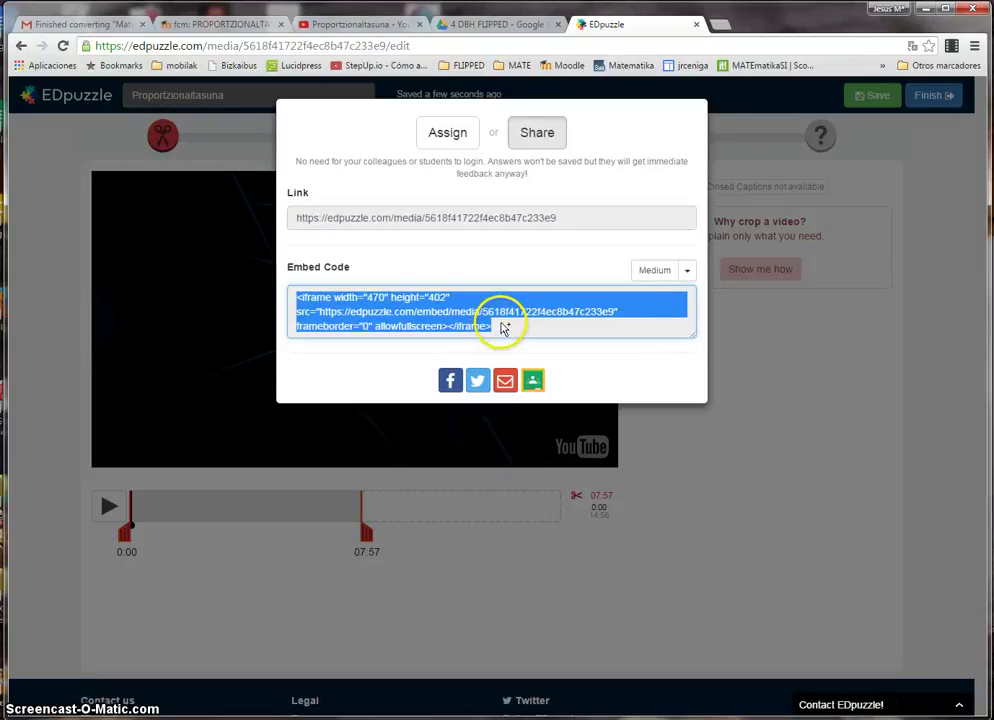
{"action": "left_click", "coordinate": [561, 223]}
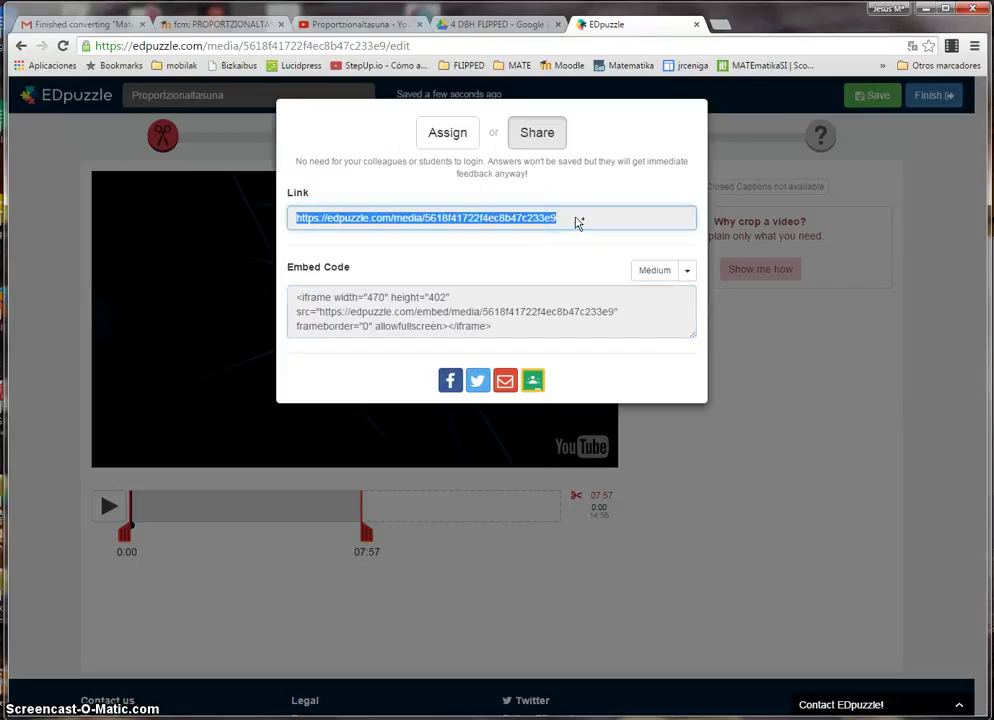